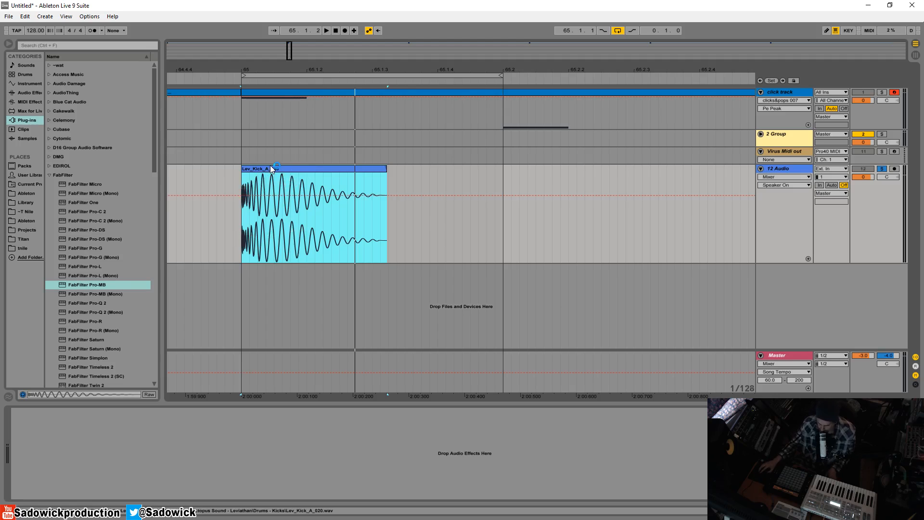
Play back the Lev_Kick_A_020 clip on the 12 Audio track.
key("space")
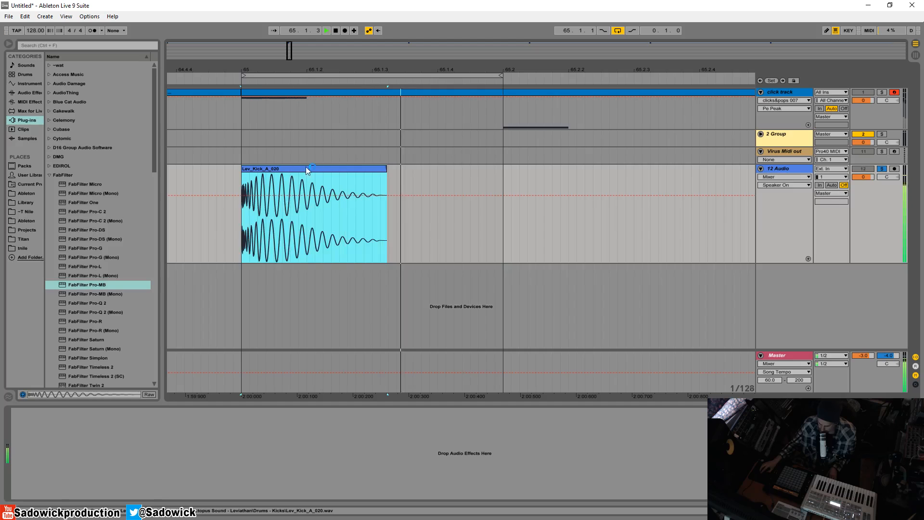
key("space")
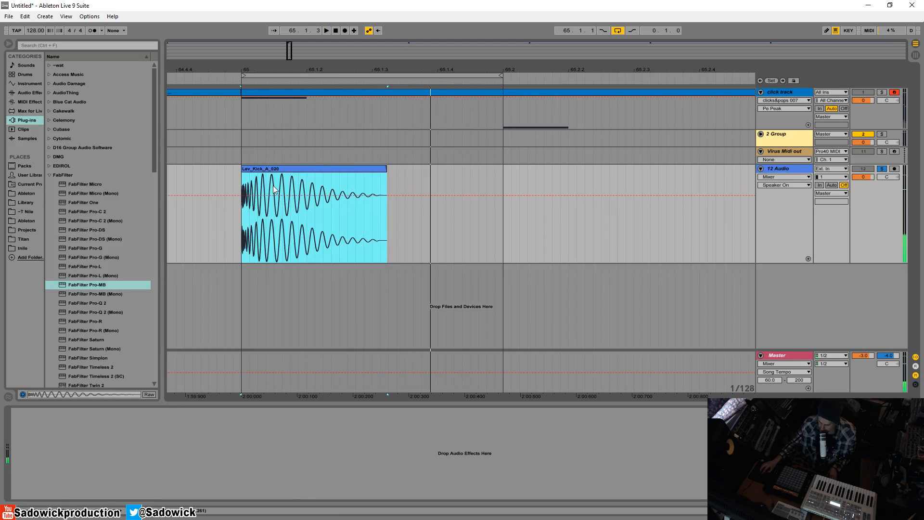
left_click_drag(267, 70, 267, 107)
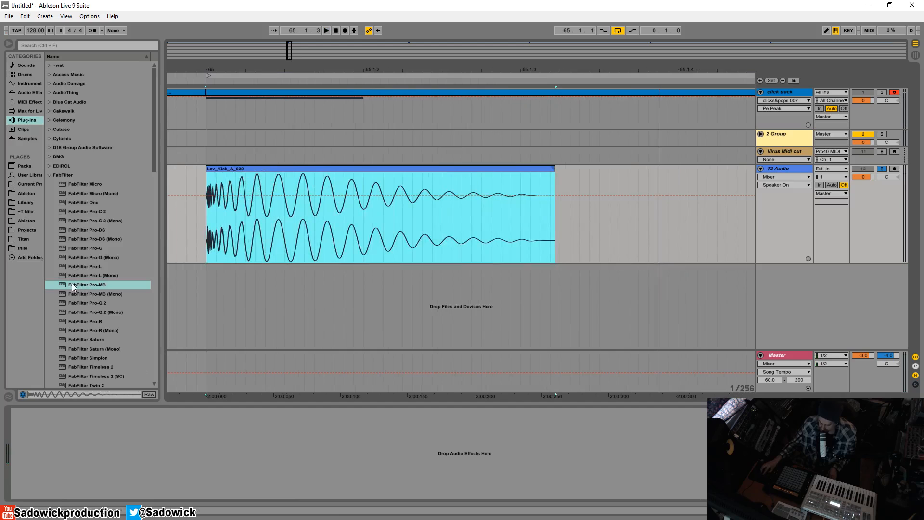
Add FabFilter Pro-MB to the 12 Audio track and open its plug-in window.
left_click_drag(73, 284, 268, 226)
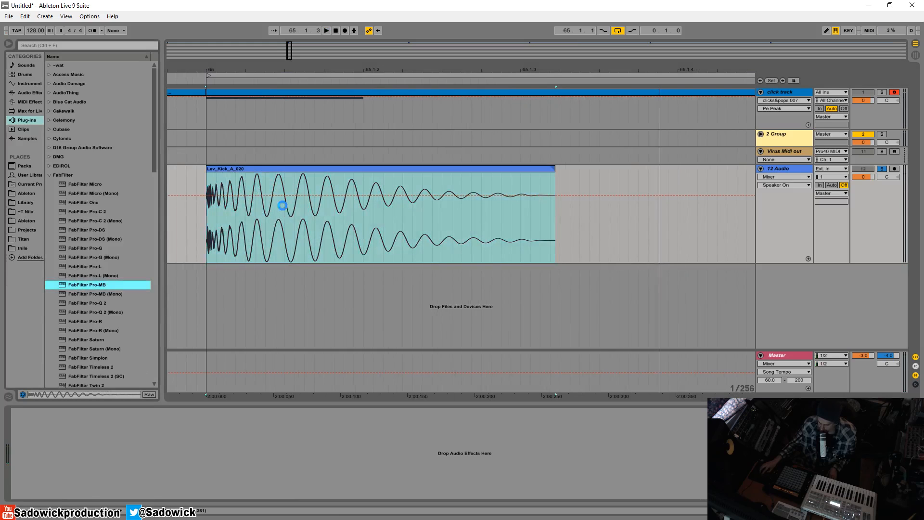
left_click(30, 413)
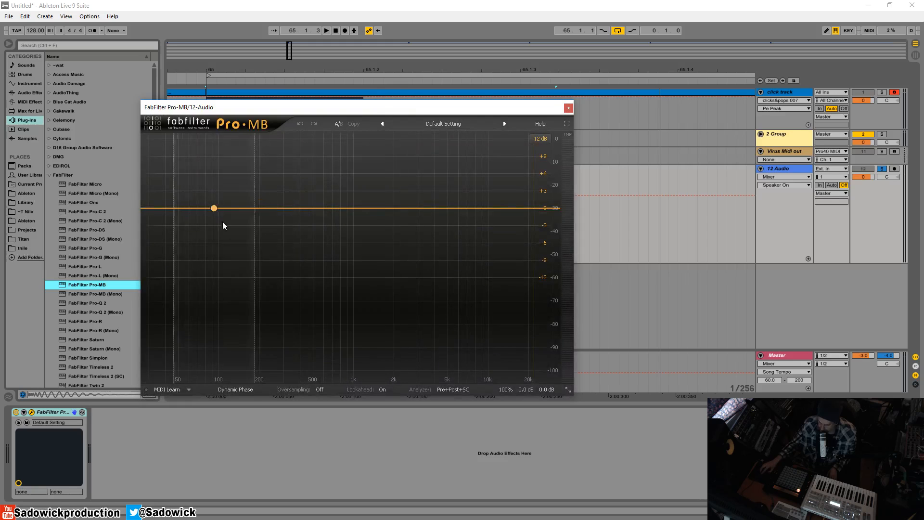
left_click_drag(353, 107, 373, 116)
Create a low band with its low crossover at 30 Hz and its high crossover at about 373 Hz.
left_click(299, 199)
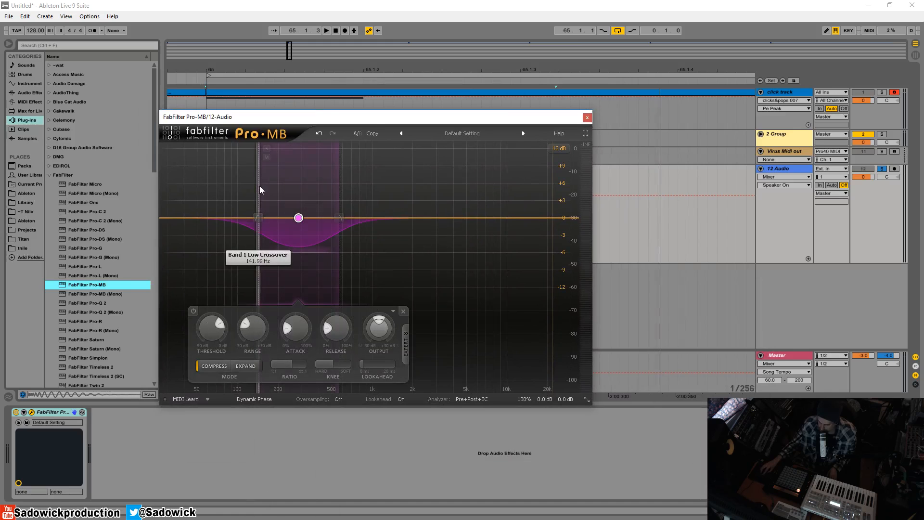
left_click_drag(260, 196, 169, 202)
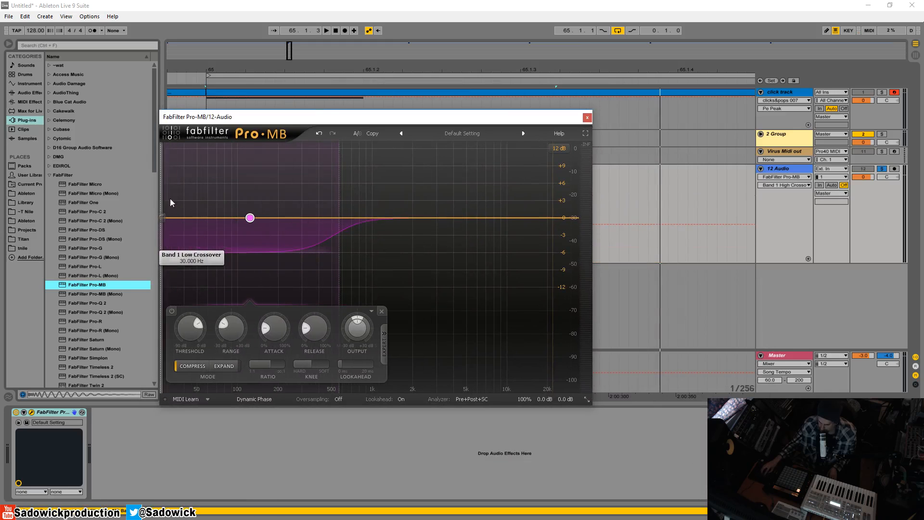
left_click_drag(340, 200, 317, 202)
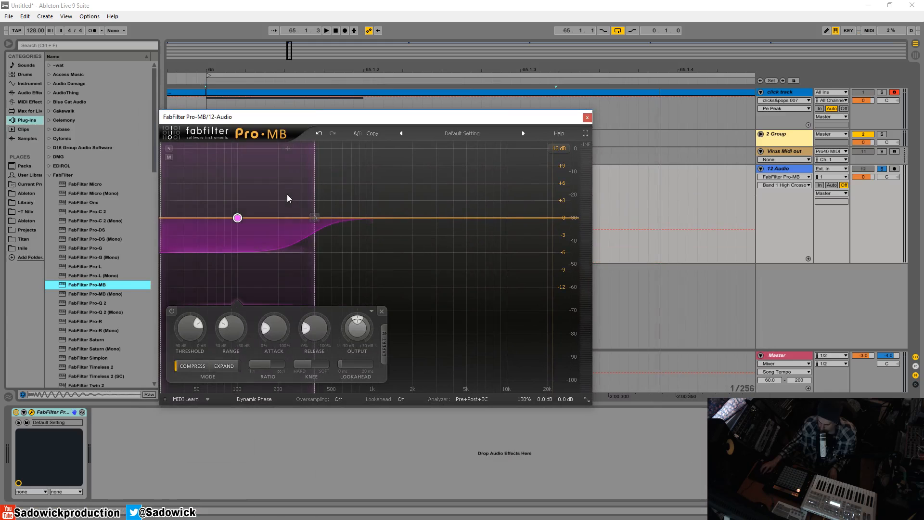
Play the kick through the low band and lower the band's ratio to its minimum.
left_click_drag(432, 119, 401, 155)
key("space")
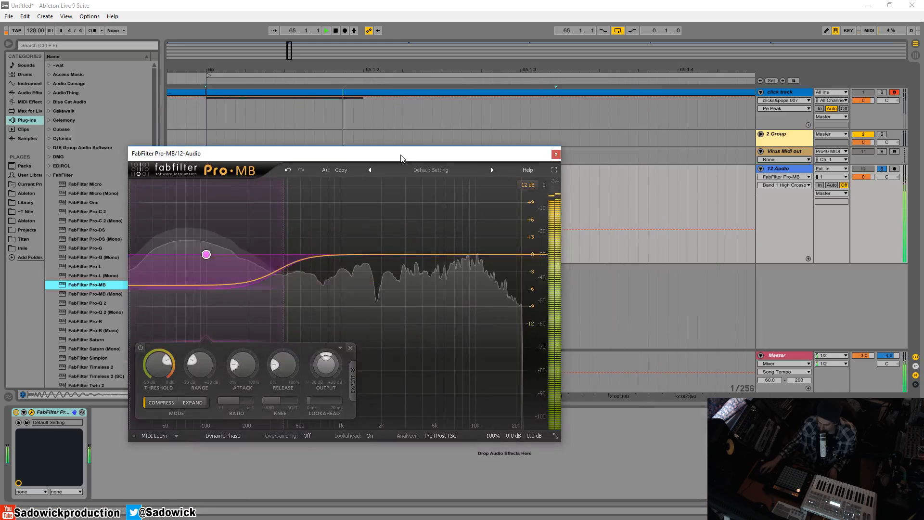
key("space")
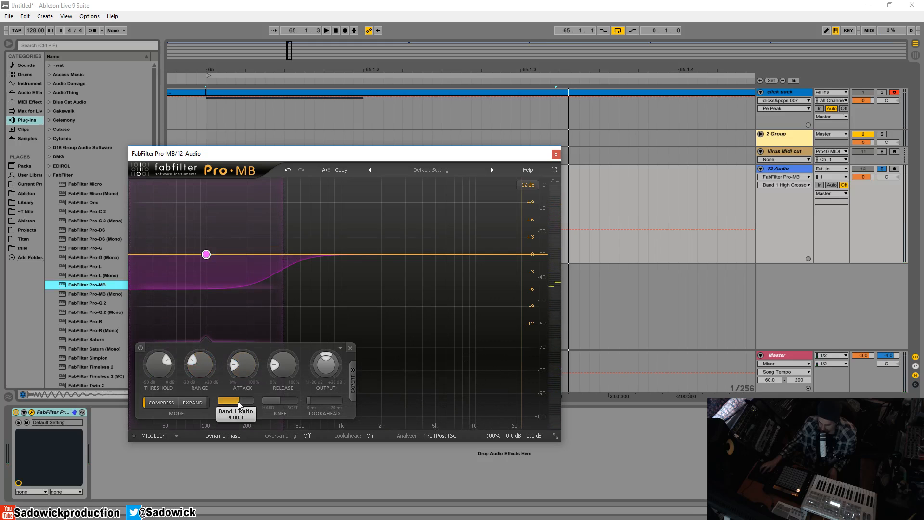
left_click_drag(238, 401, 130, 408)
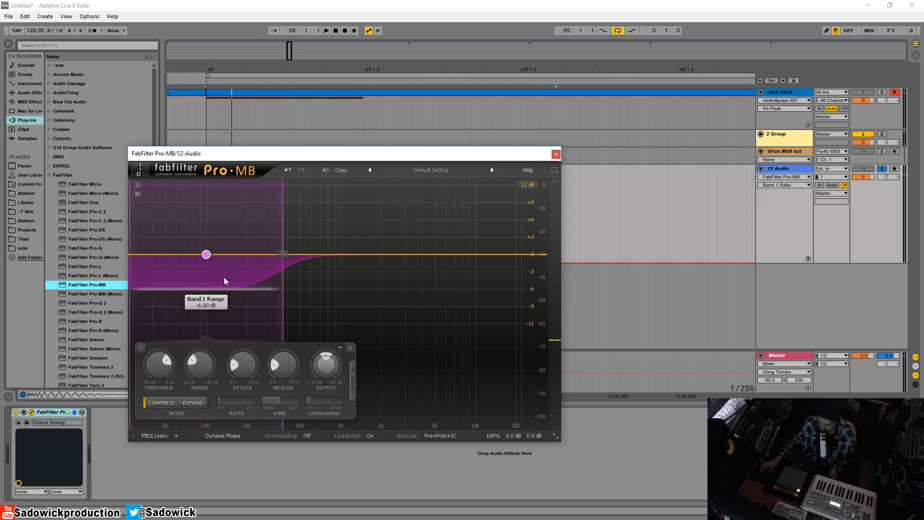
Solo the low band and lower its high crossover to about 264 Hz while listening to the kick.
left_click(138, 186)
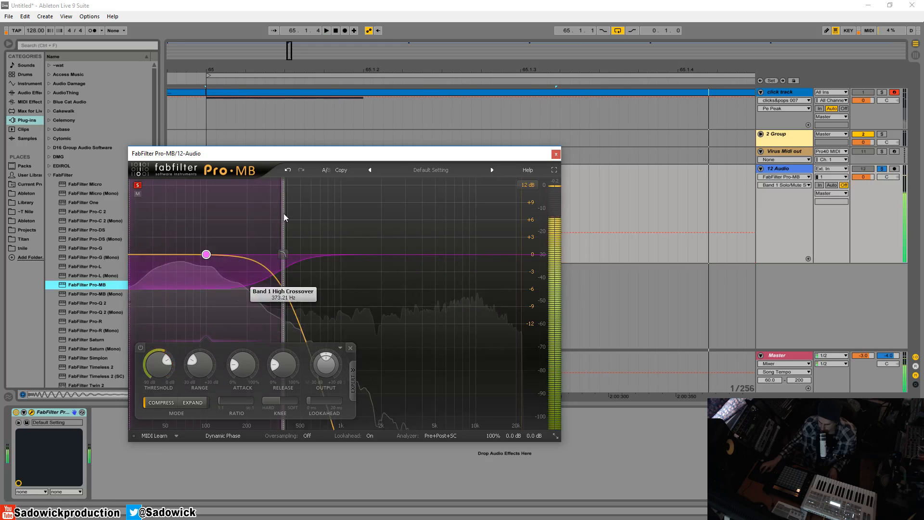
left_click_drag(283, 215, 262, 215)
key("space")
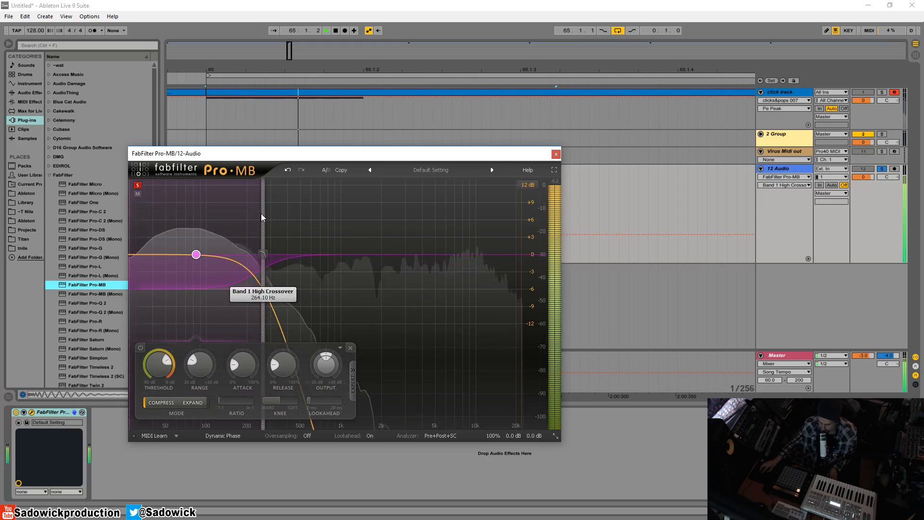
key("space")
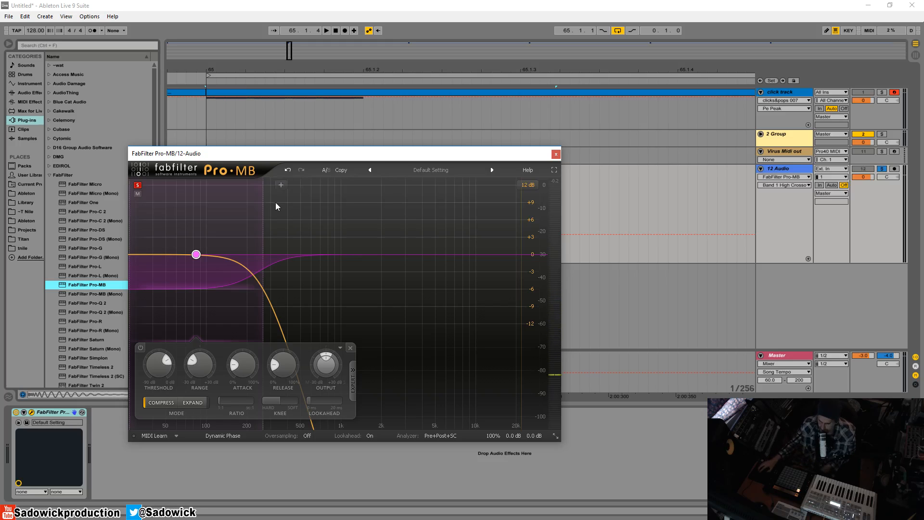
Create a second band from the low band's crossover up to the top of the spectrum, with its range at 0 dB.
left_click(334, 181)
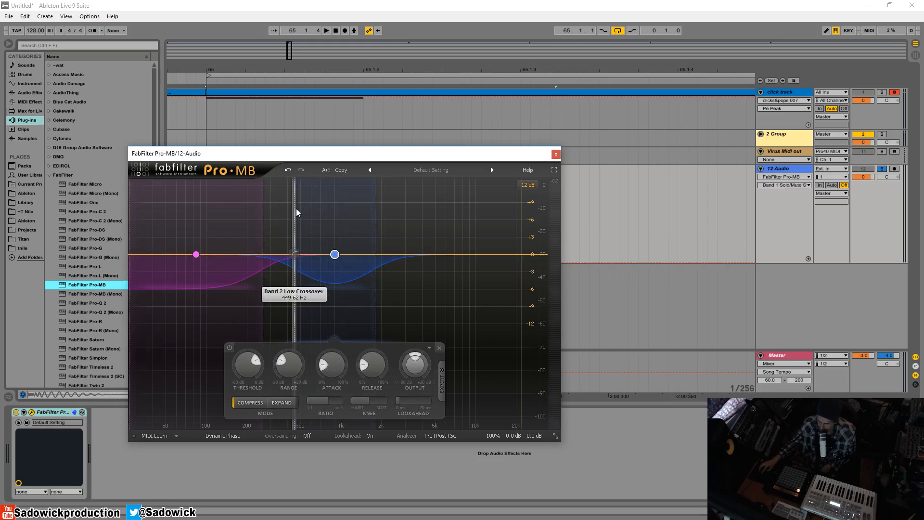
left_click_drag(299, 220, 268, 220)
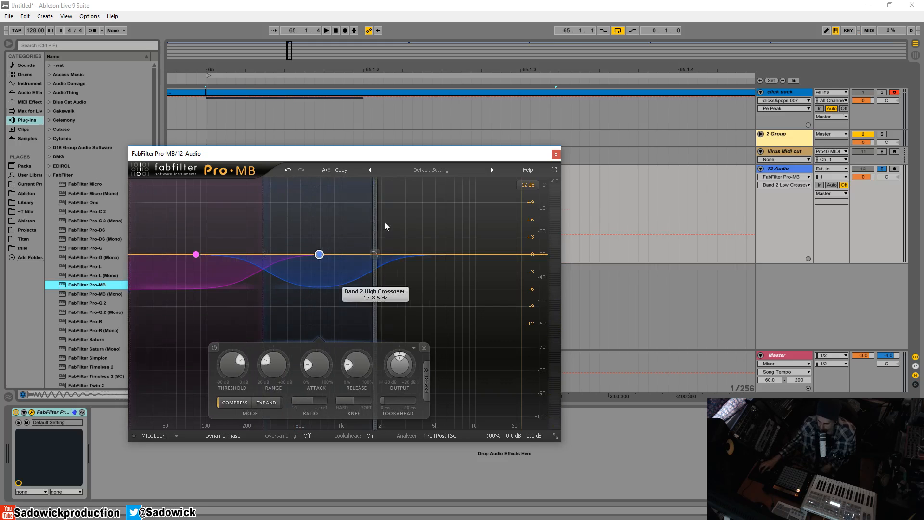
left_click_drag(385, 221, 546, 219)
left_click_drag(419, 289, 419, 254)
Solo band 2 and play the kick to hear only its upper frequencies.
left_click(271, 186)
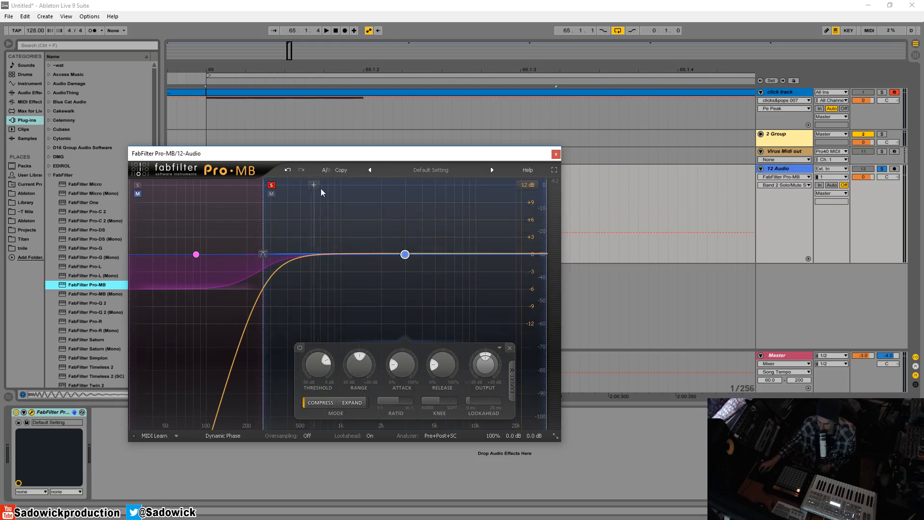
key("space")
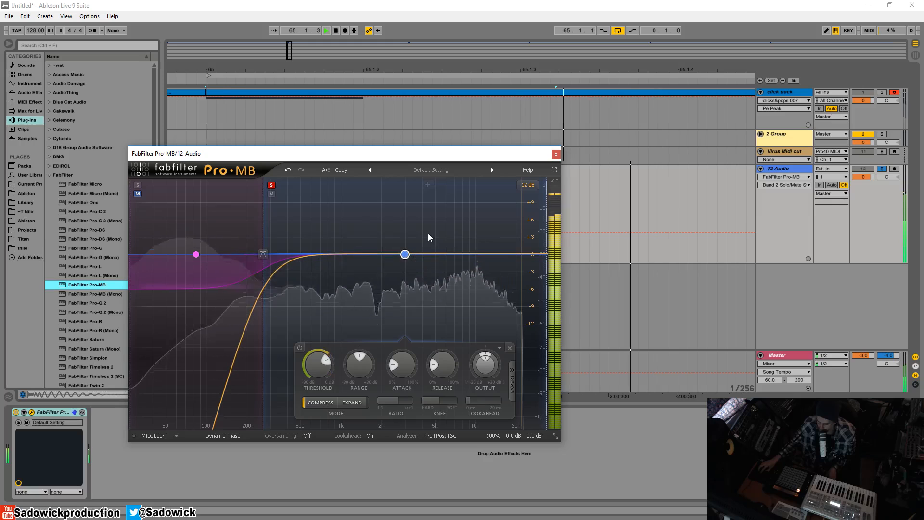
key("space")
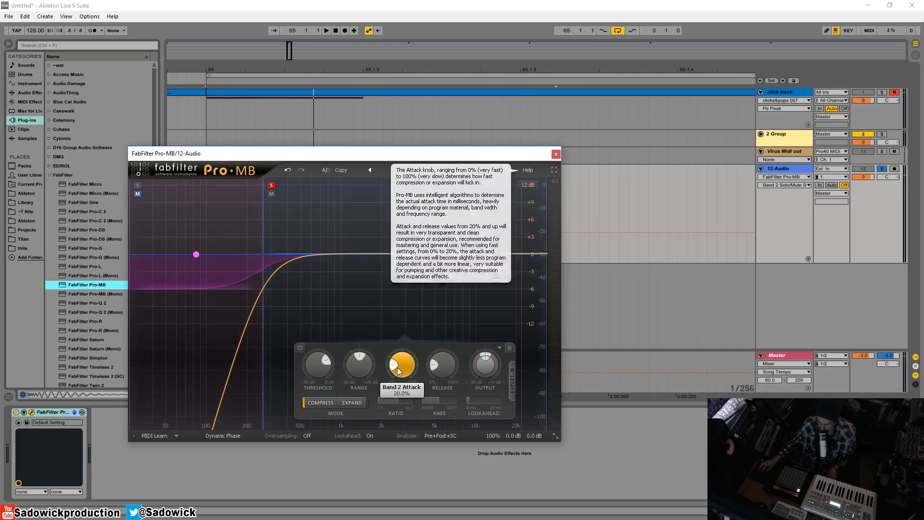
Set band 2's attack to 0%, lower its range below 0 dB and listen to the compressed kick.
left_click_drag(394, 363, 415, 407)
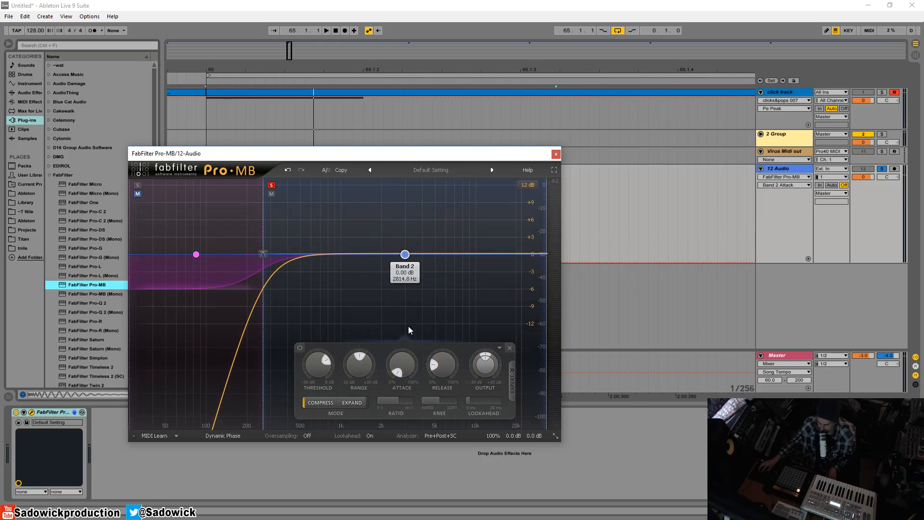
left_click_drag(358, 359, 354, 368)
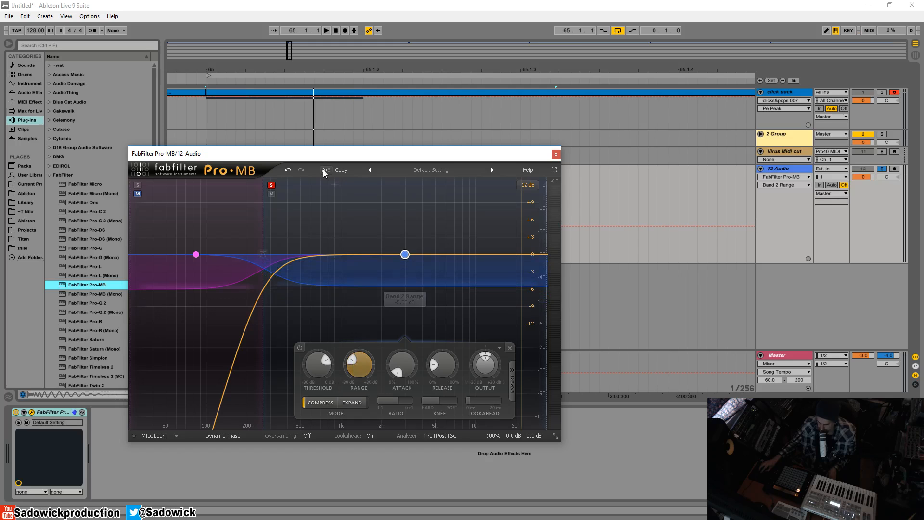
key("space")
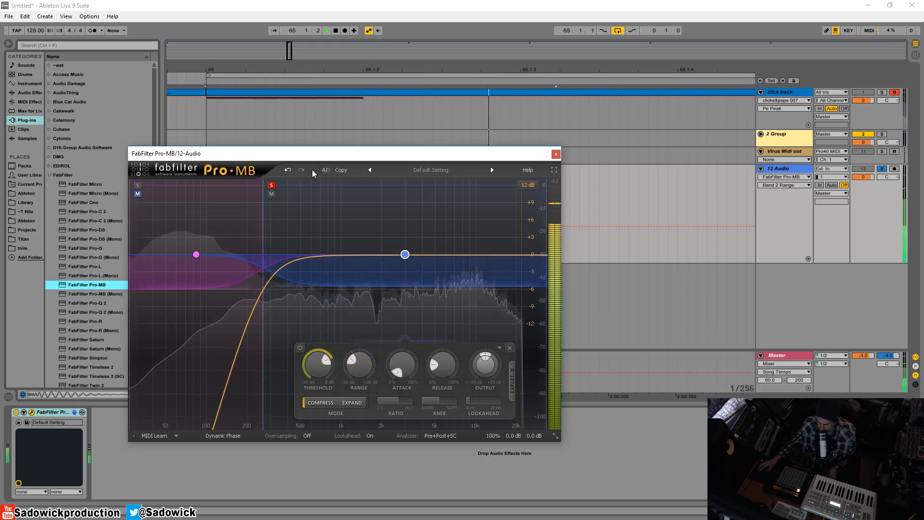
key("space")
Lower band 2's range to about -10 dB and play the kick with the stronger compression.
left_click_drag(403, 283, 400, 314)
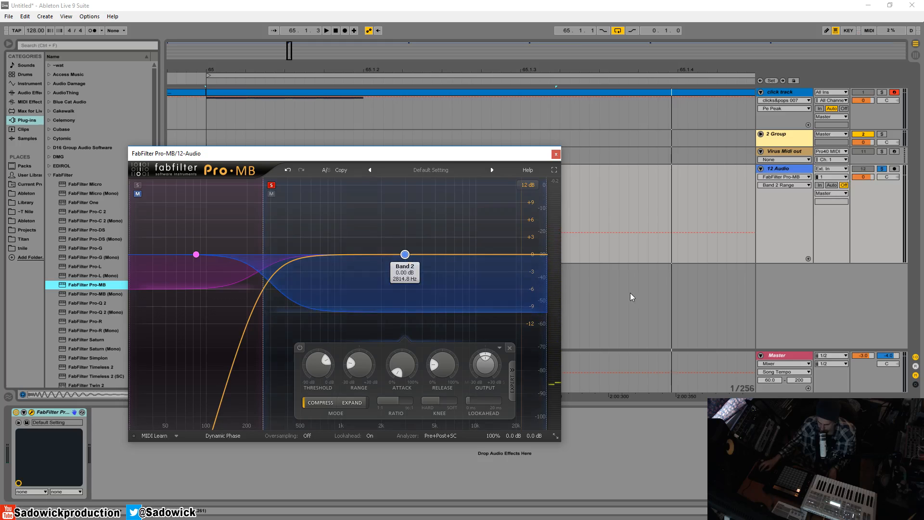
key("space")
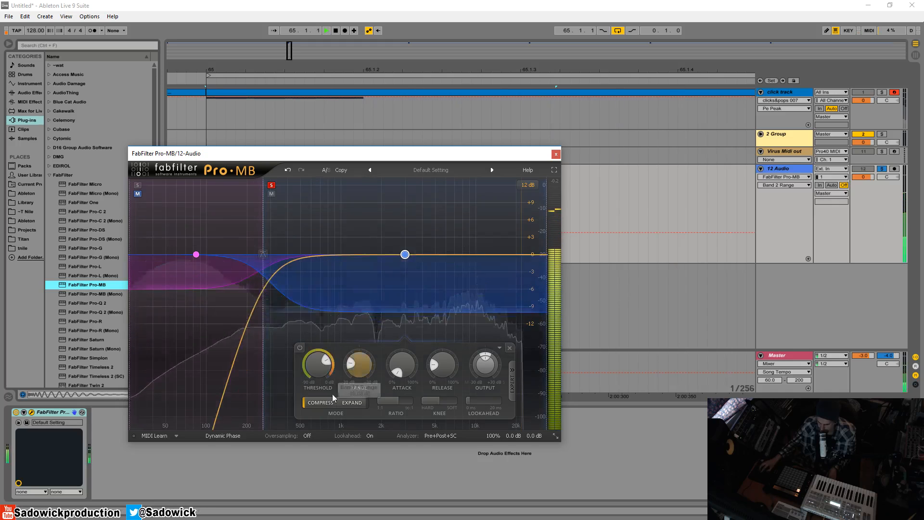
key("space")
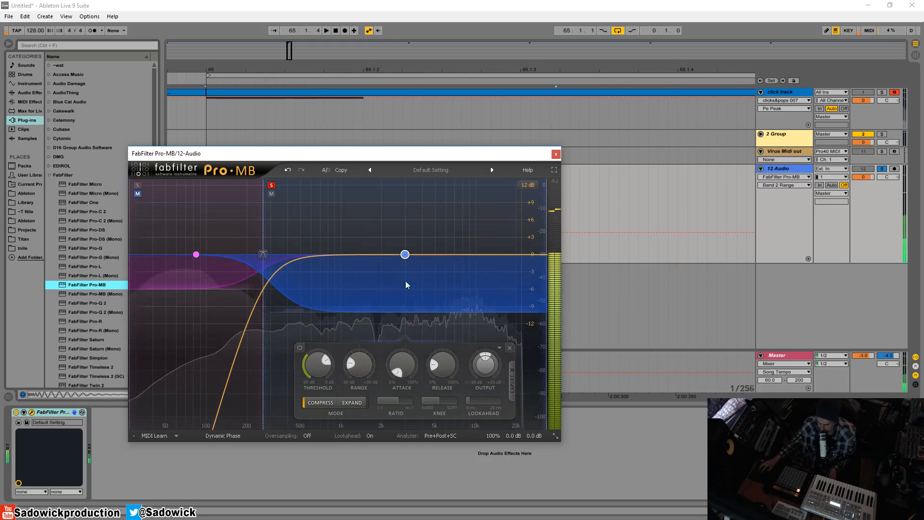
Raise band 2's attack to 47.4% and play the soloed band to hear the transient.
left_click(402, 375)
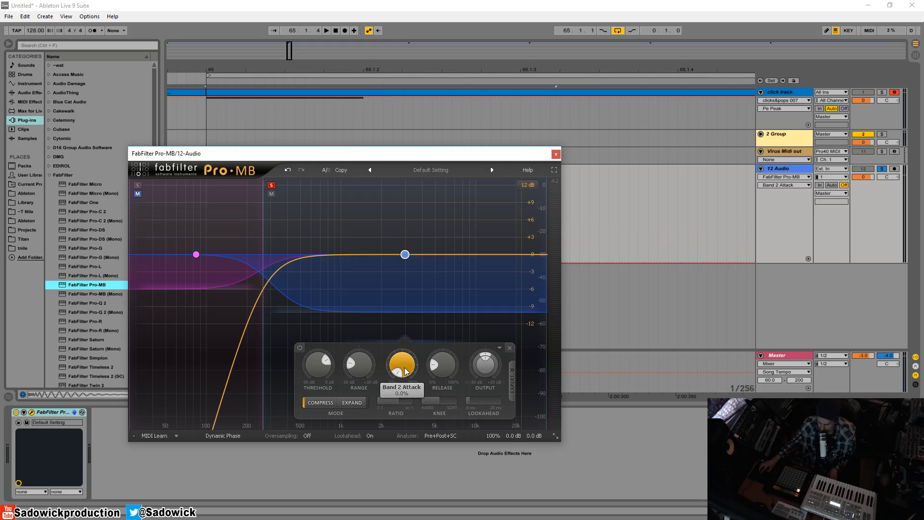
key("space")
left_click_drag(405, 371, 398, 339)
key("space")
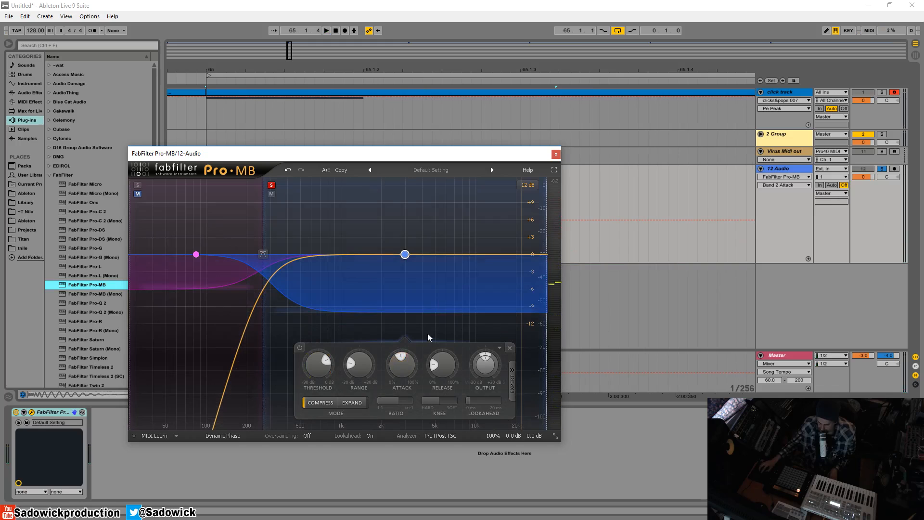
mouse_move(398, 357)
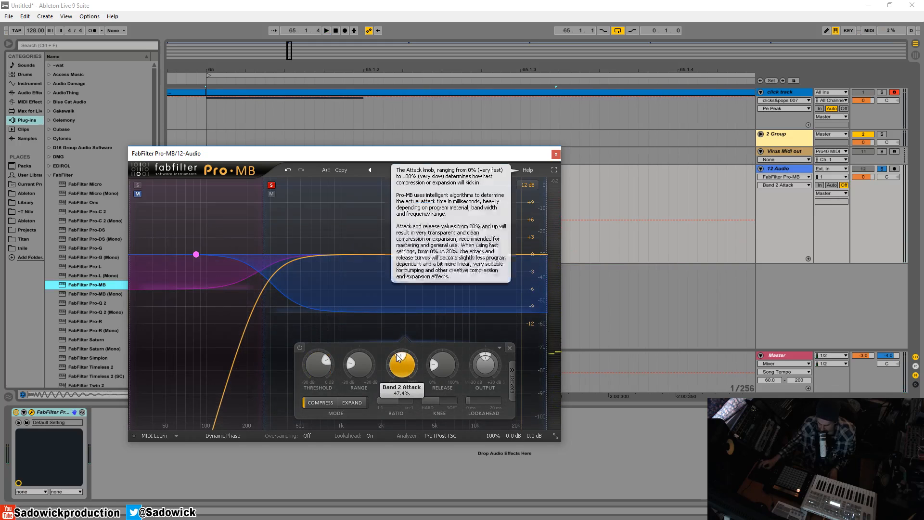
key("space")
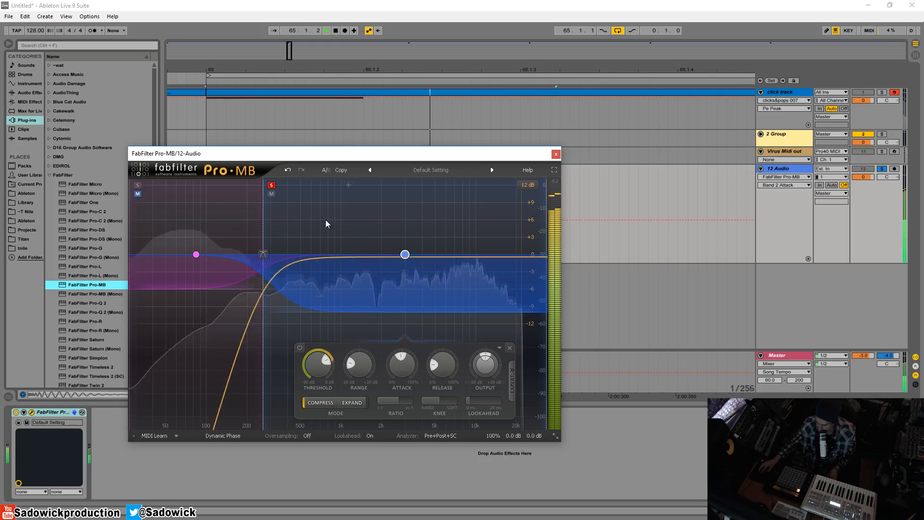
Turn off band 2's solo and play the kick with both bands audible.
left_click(272, 186)
left_click_drag(298, 153, 280, 126)
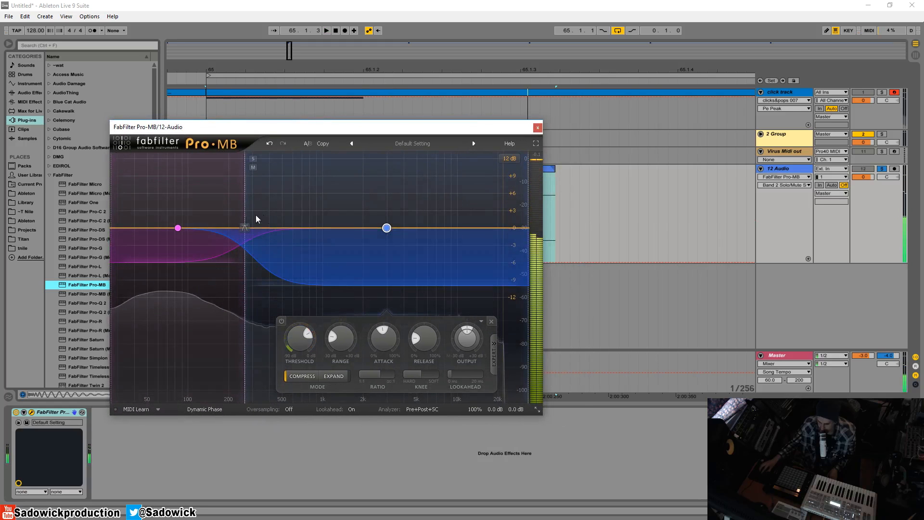
key("space")
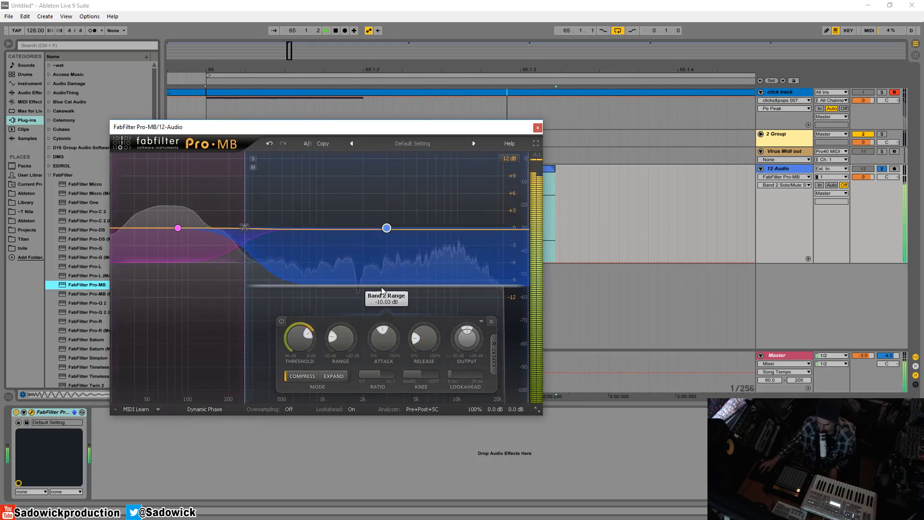
key("space")
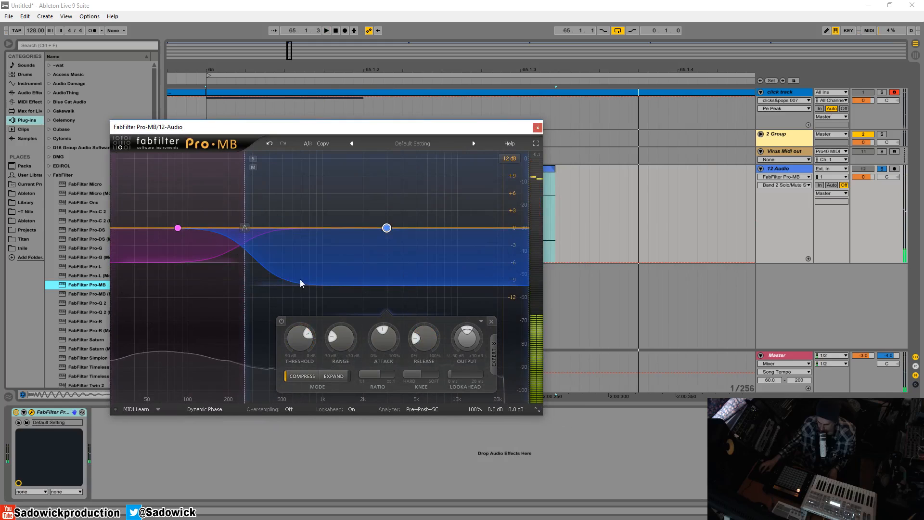
Check the analyzer's display options and leave them as they are.
left_click(431, 410)
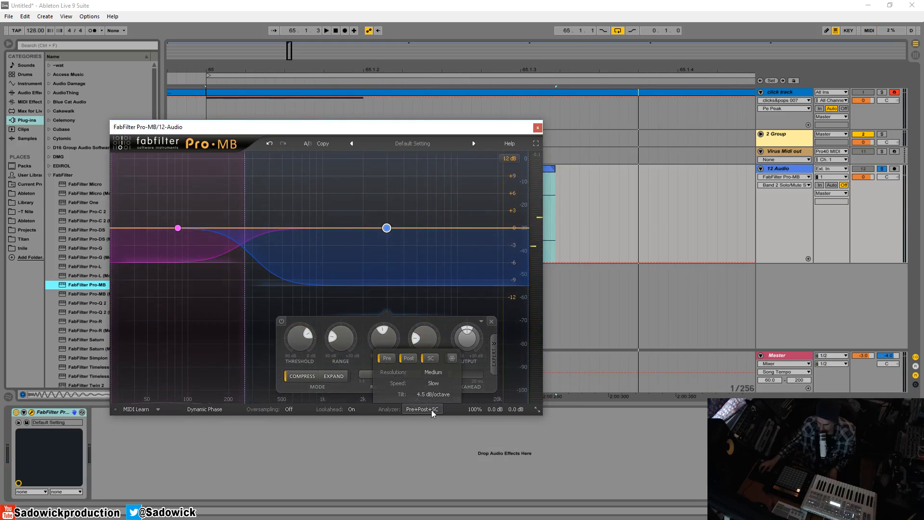
left_click(421, 409)
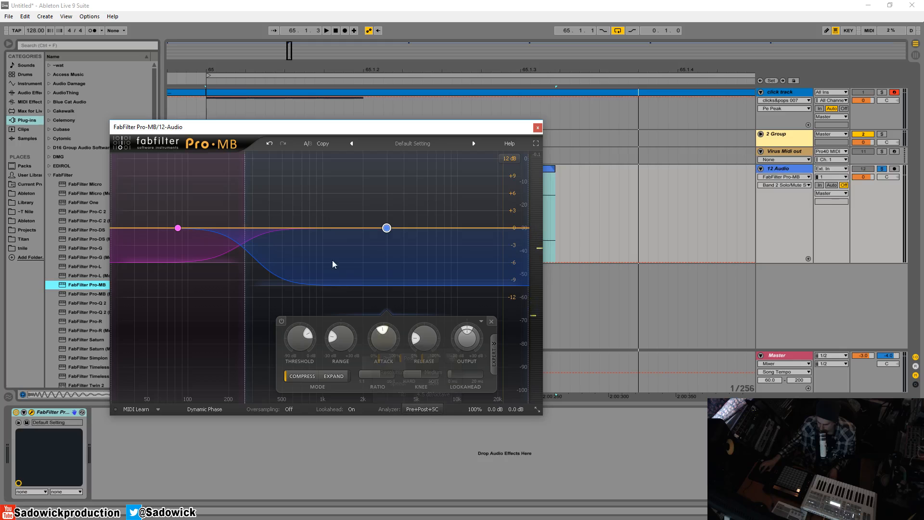
Enlarge the plug-in window to the Large size and play the kick.
left_click_drag(432, 131, 372, 70)
left_click(478, 349)
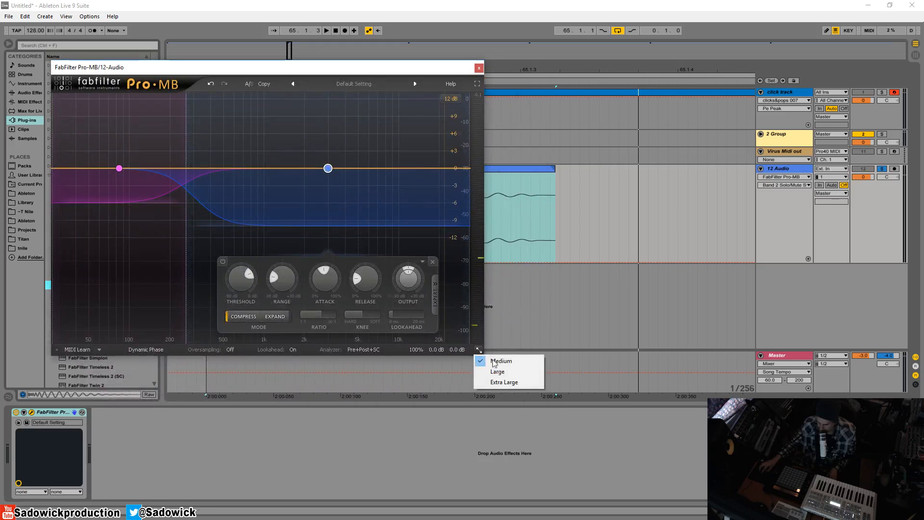
left_click(510, 375)
key("space")
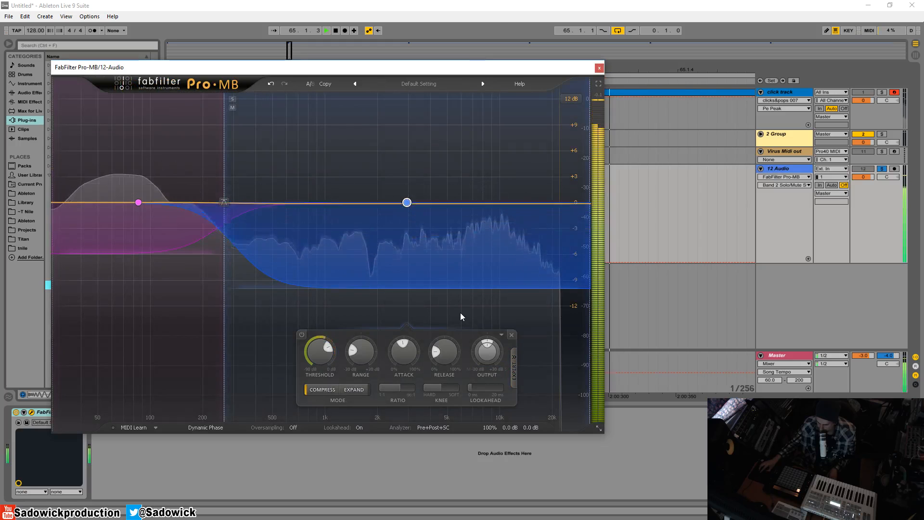
key("space")
Lower band 2's attack to 9.5% and play the kick with the faster attack.
mouse_move(404, 344)
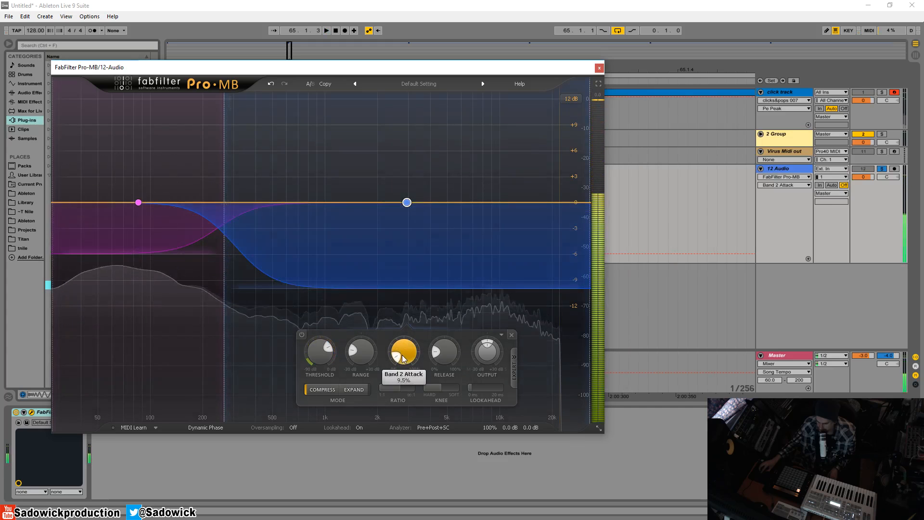
key("space")
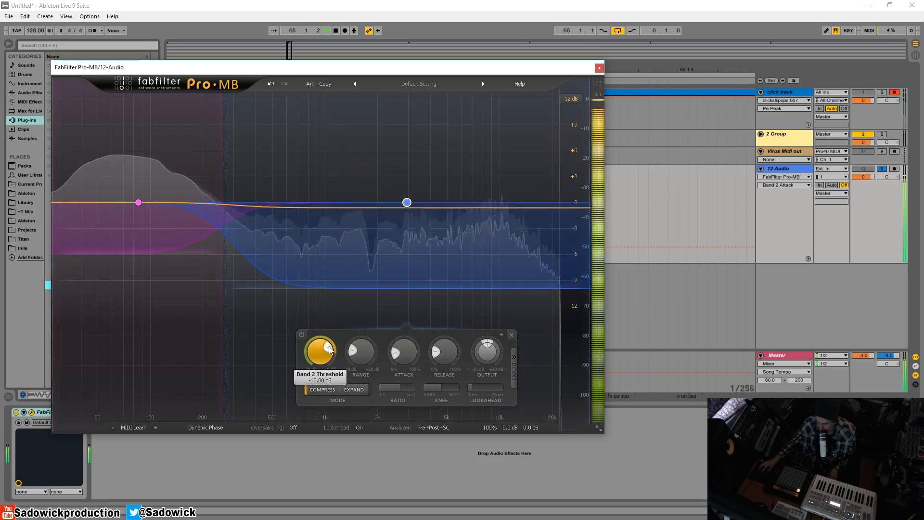
key("space")
Reduce band 2's range to about -7 dB, raise its threshold, and play the kick.
left_click_drag(363, 348, 333, 347)
key("space")
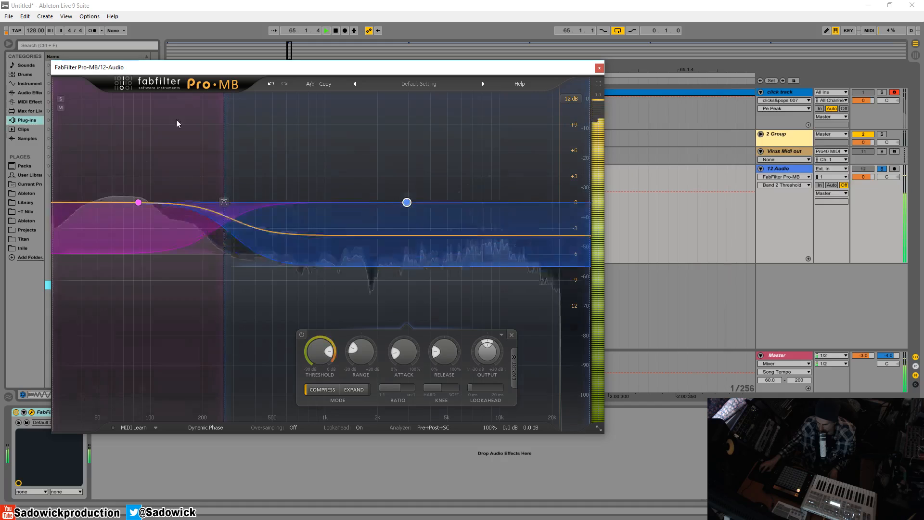
key("space")
Uncover the device by moving the plug-in window, then compare the kick with Pro-MB bypassed and active.
left_click_drag(187, 69, 211, 32)
key("space")
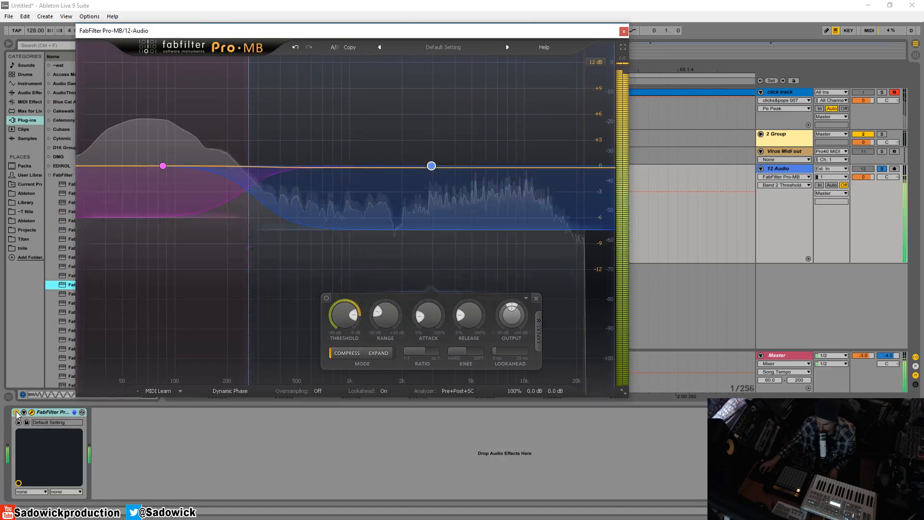
left_click(16, 412)
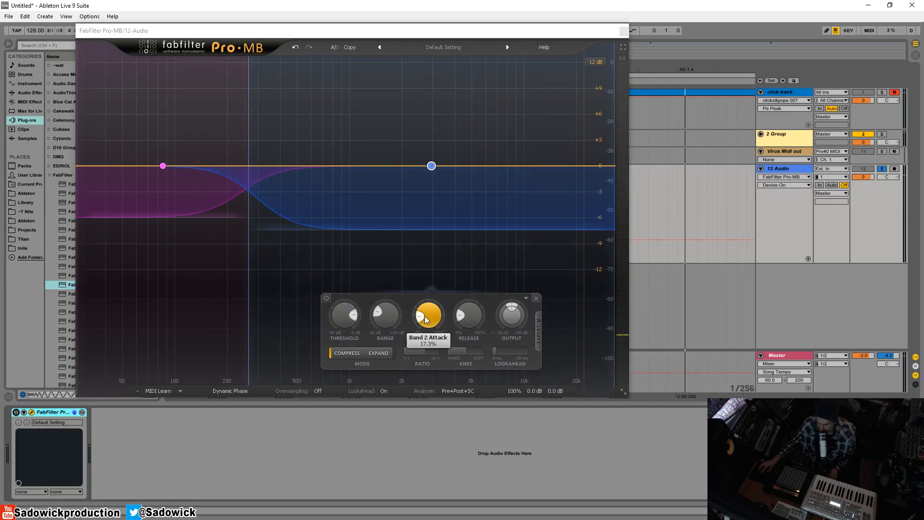
left_click(16, 413)
Sweep band 2's attack up to 43% during playback, then settle it at 26%.
scroll(426, 310, "up", 5)
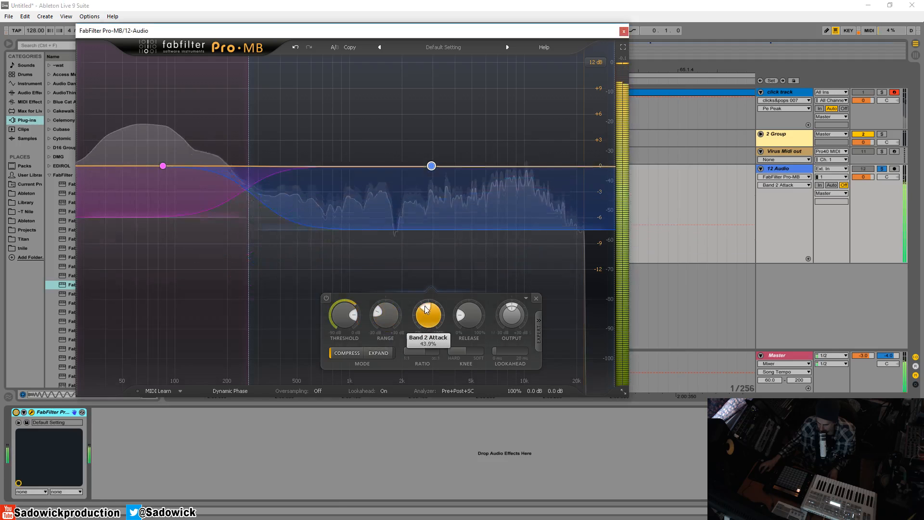
scroll(425, 310, "down", 1)
left_click_drag(419, 314, 417, 318)
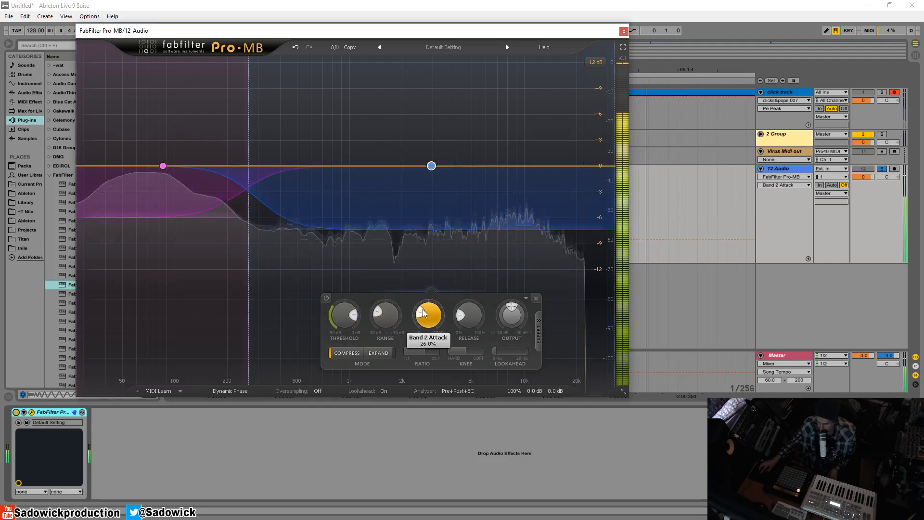
Split off a third band above about 6 kHz, solo it, and set its range to about -5 dB.
left_click(484, 61)
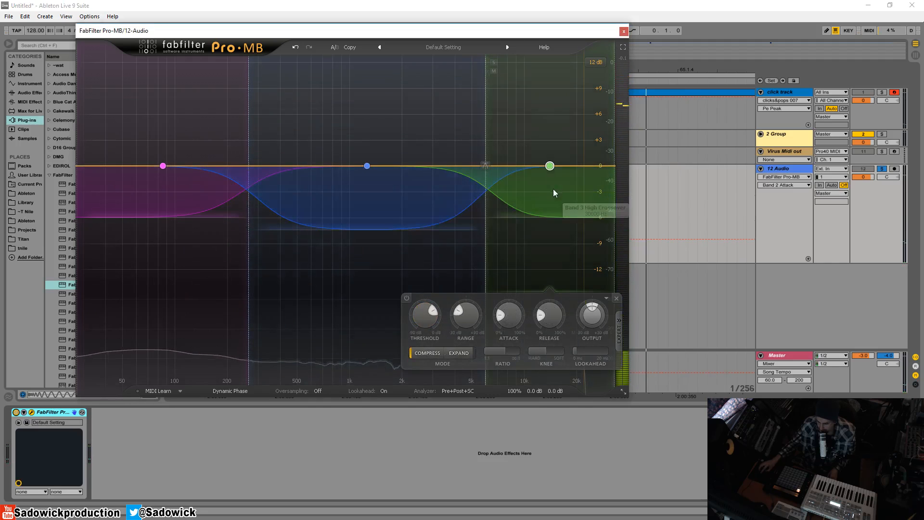
left_click(493, 62)
left_click_drag(548, 151, 546, 209)
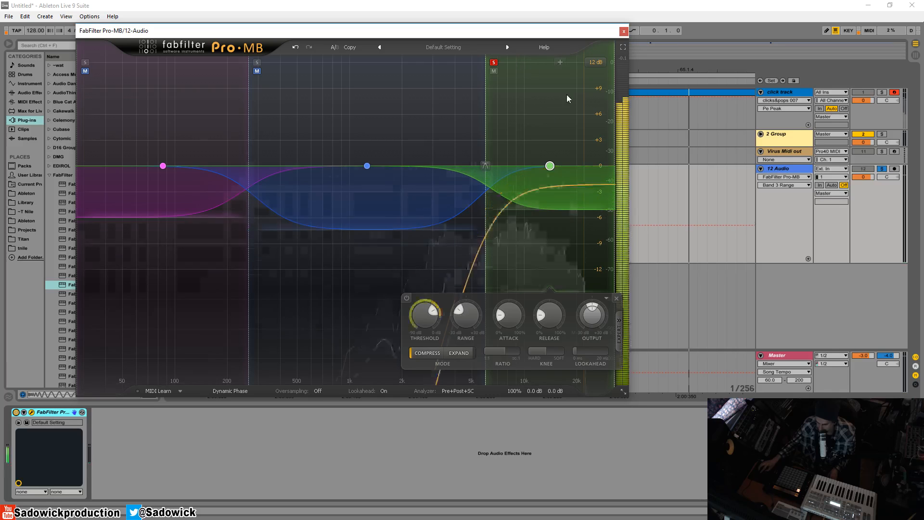
Lower band 3's threshold, turn off its solo, and raise its attack while all bands play.
left_click_drag(508, 317, 501, 348)
left_click_drag(428, 315, 427, 335)
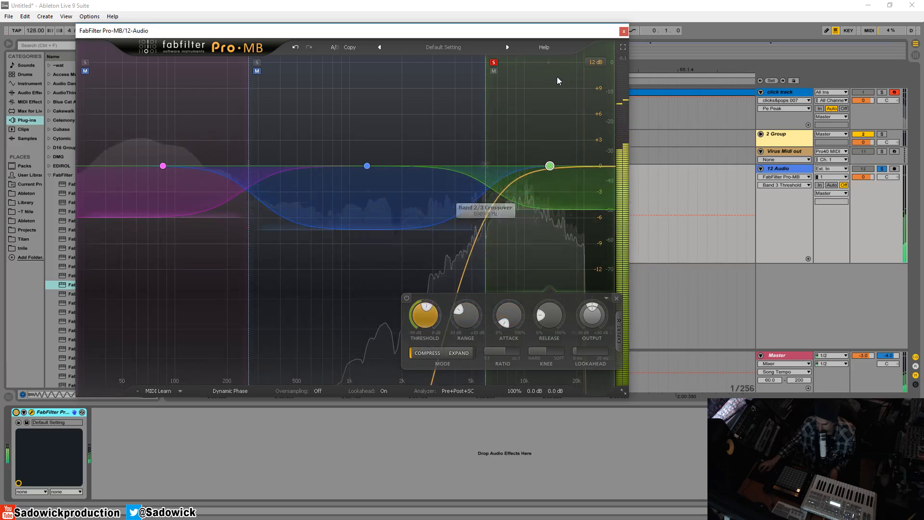
left_click(494, 62)
left_click_drag(508, 315, 492, 279)
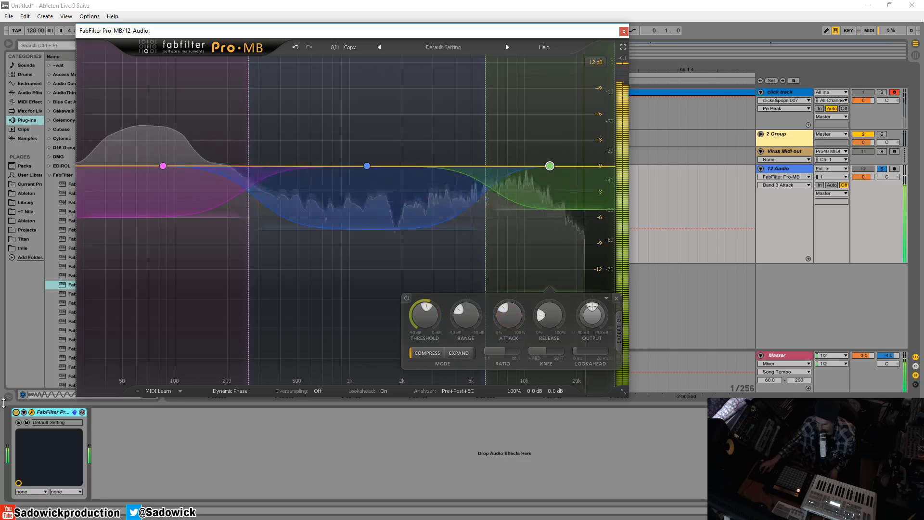
Bypass and re-enable Pro-MB during playback to compare the kick with the three-band compression.
left_click(15, 412)
left_click(16, 413)
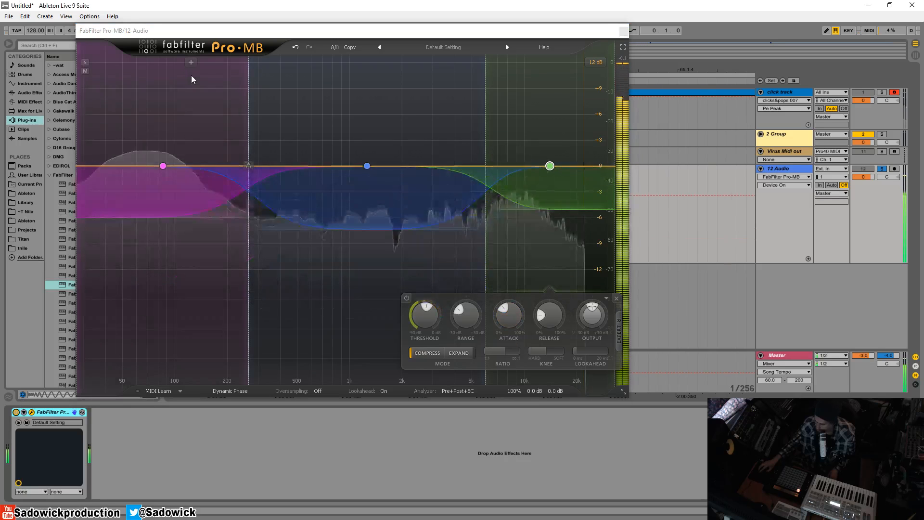
left_click(445, 32)
left_click_drag(446, 33, 426, 52)
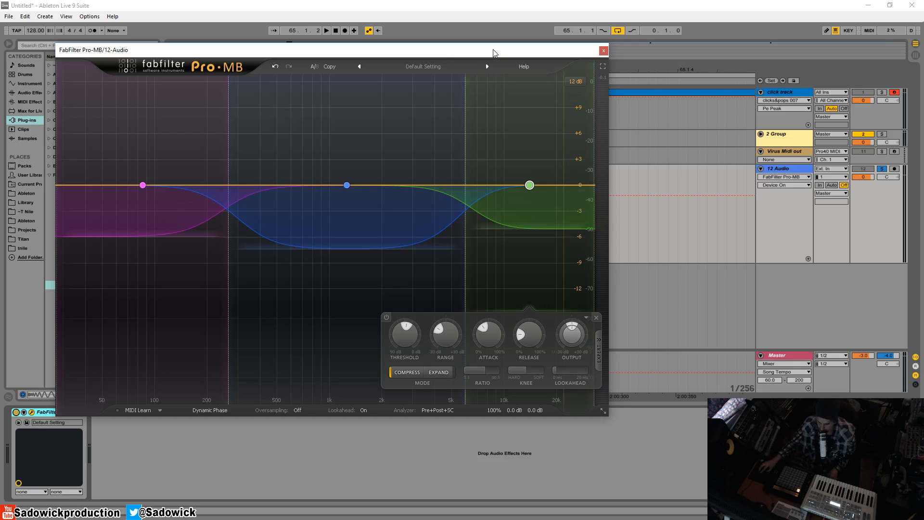
mouse_move(332, 52)
left_mouse_down()
mouse_move(384, 88)
mouse_move(224, 20)
mouse_move(365, 61)
mouse_move(357, 67)
mouse_move(315, 53)
mouse_move(367, 60)
mouse_move(332, 53)
left_mouse_up()
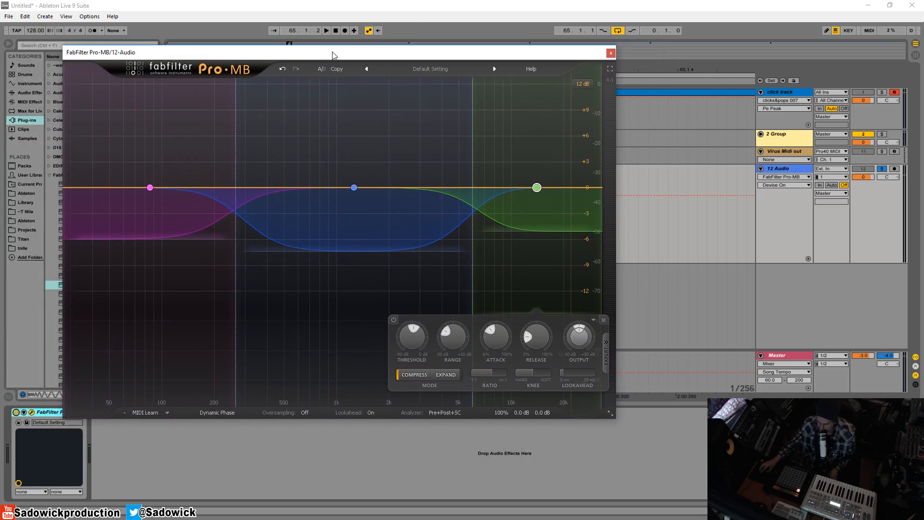